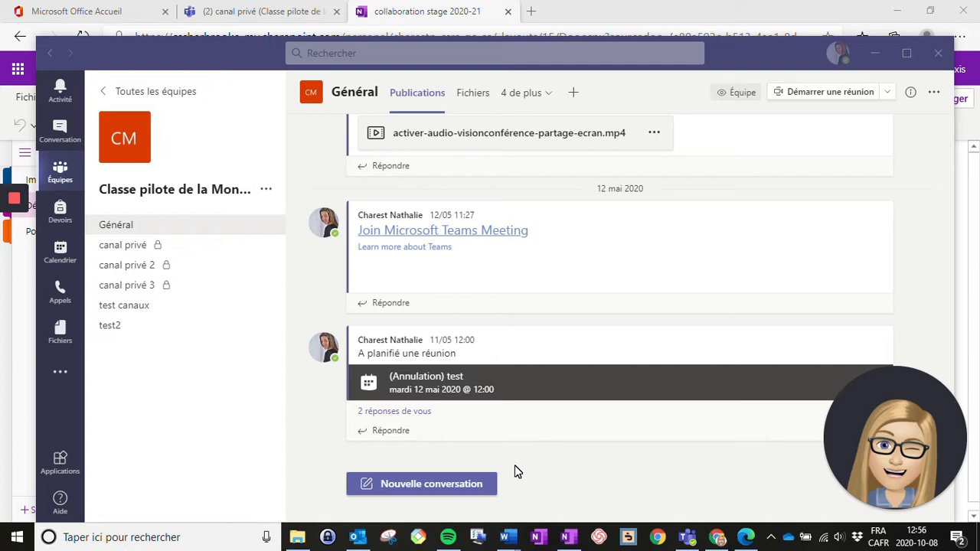
# Open the management page of the canal privé channel and examine its owners and members
pyautogui.click(169, 253)
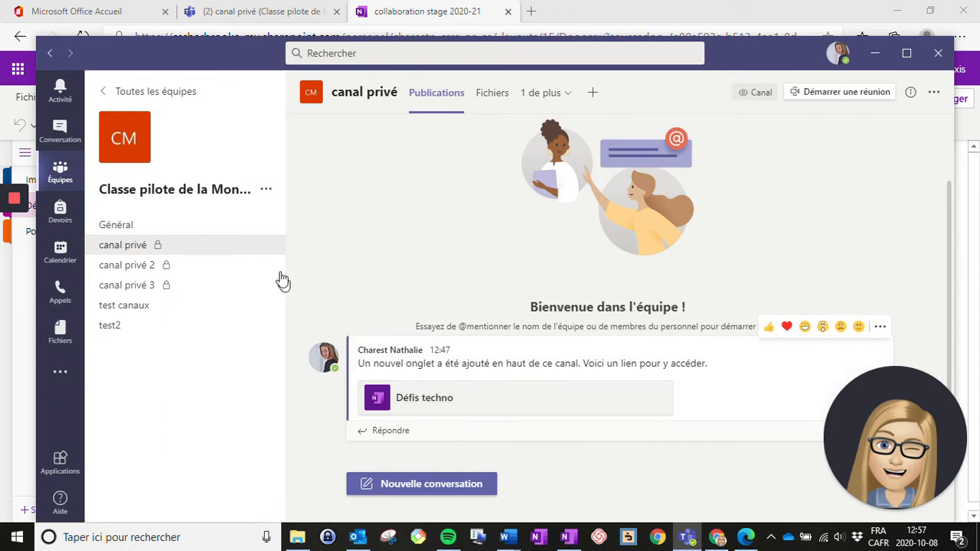
pyautogui.click(264, 250)
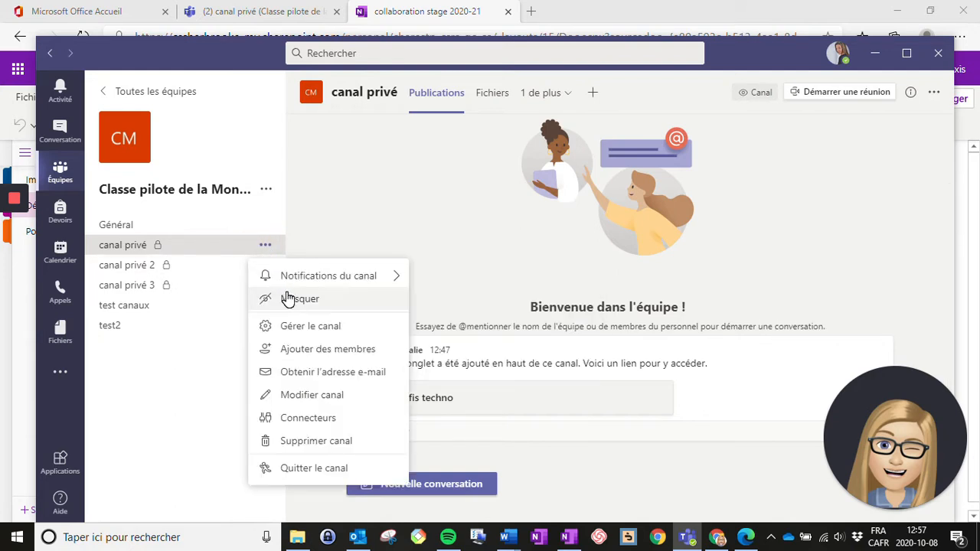
pyautogui.click(309, 327)
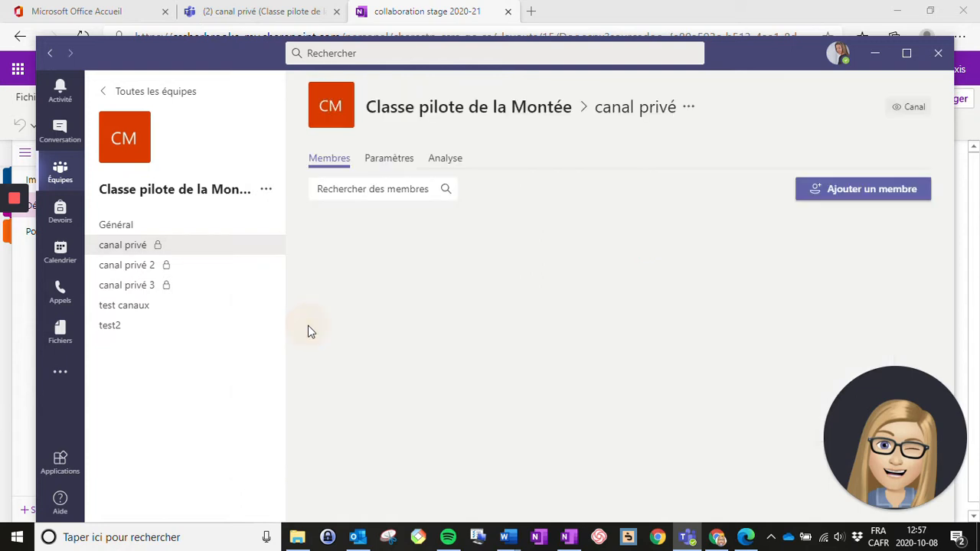
pyautogui.click(313, 307)
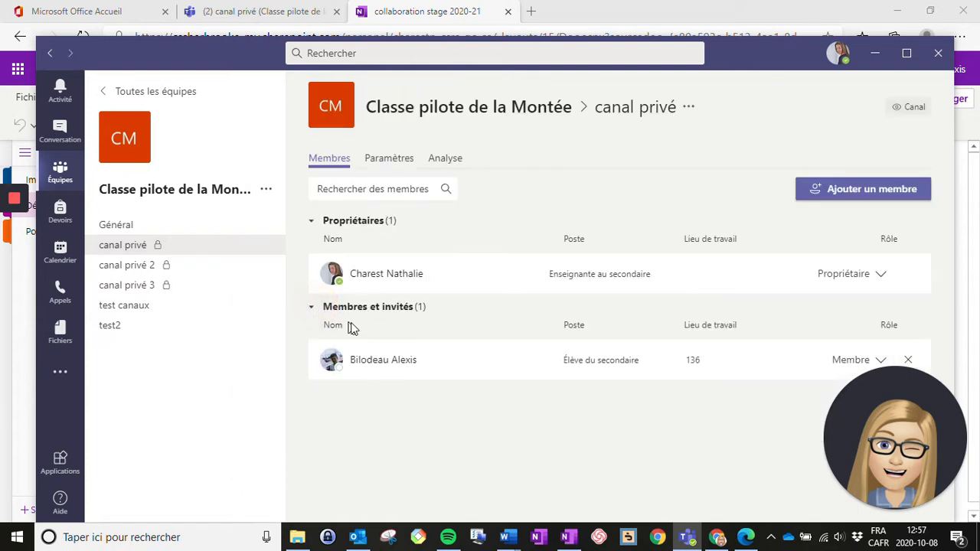
# Browse the posts of the canal privé, canal privé 2 and test canaux channels
pyautogui.click(167, 253)
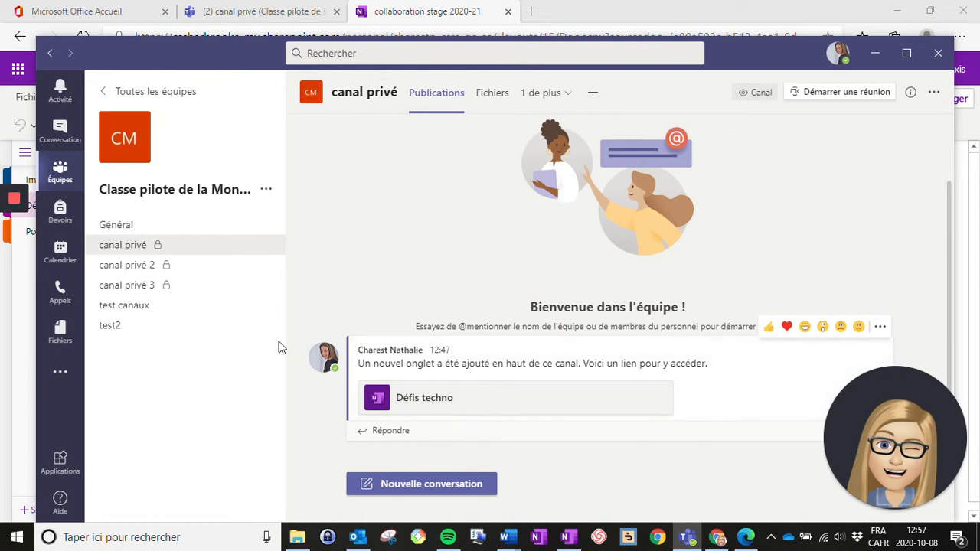
pyautogui.click(165, 270)
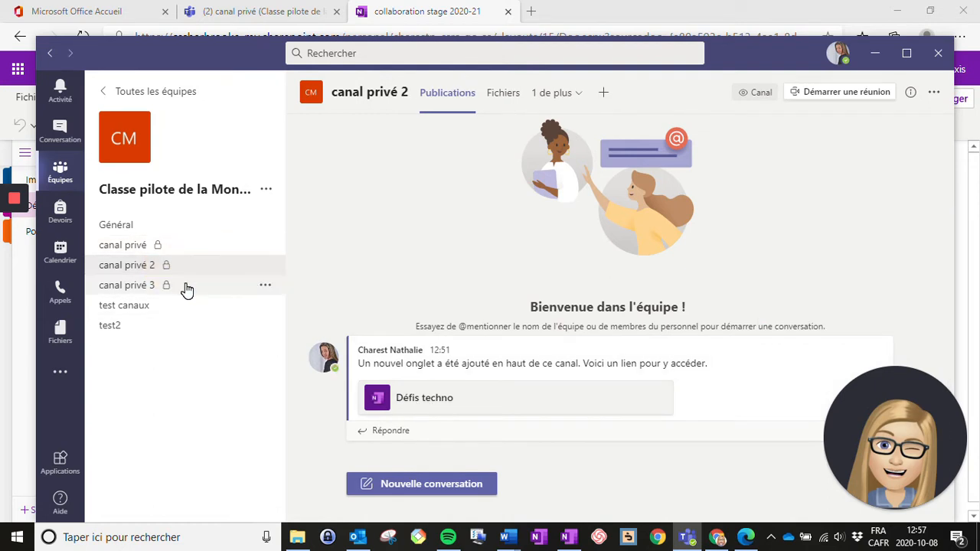
pyautogui.click(266, 288)
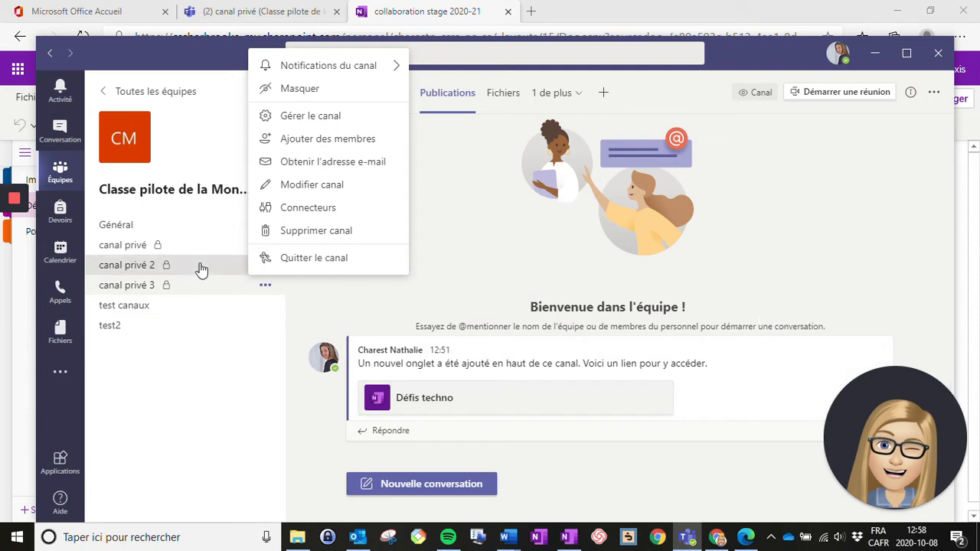
pyautogui.click(190, 315)
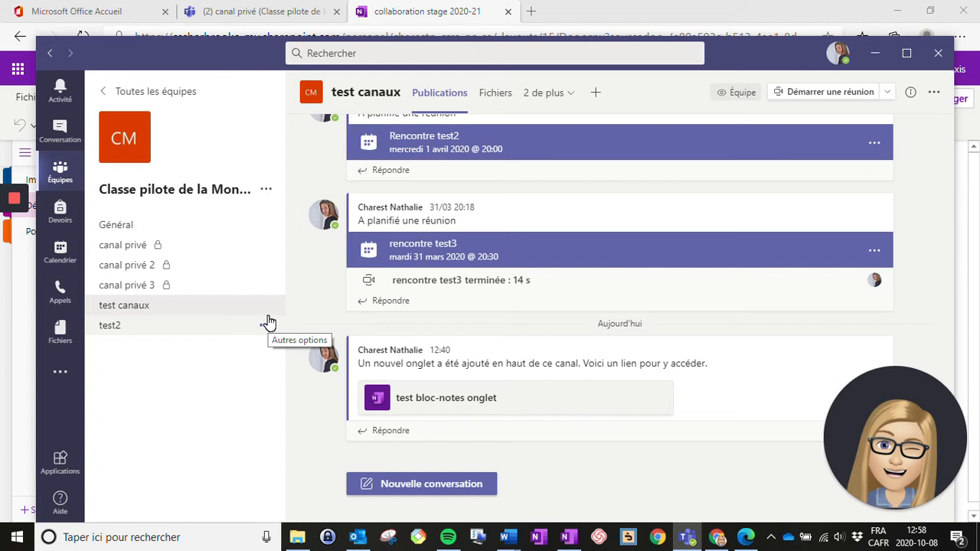
# Examine the member list of the canal privé 3 channel and return to its posts
pyautogui.click(264, 289)
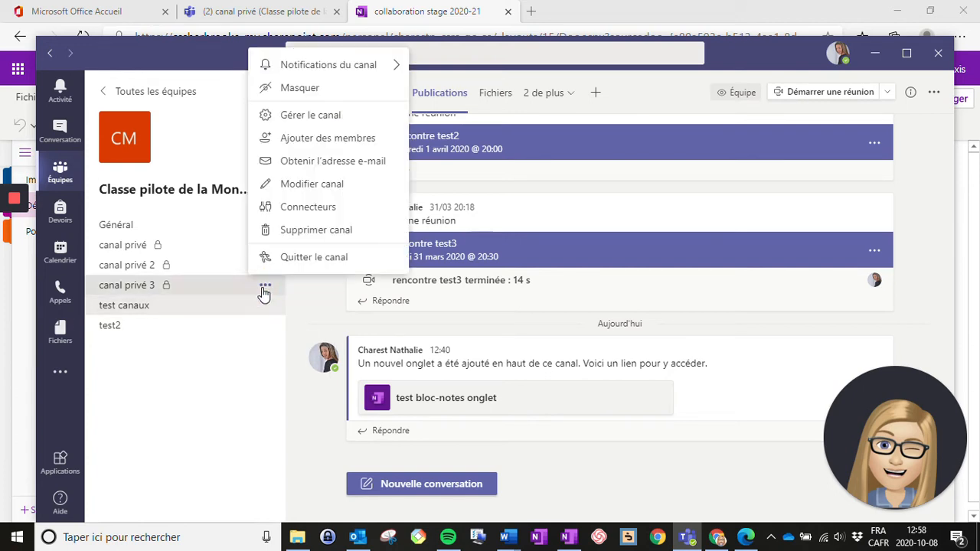
pyautogui.click(264, 291)
pyautogui.click(223, 297)
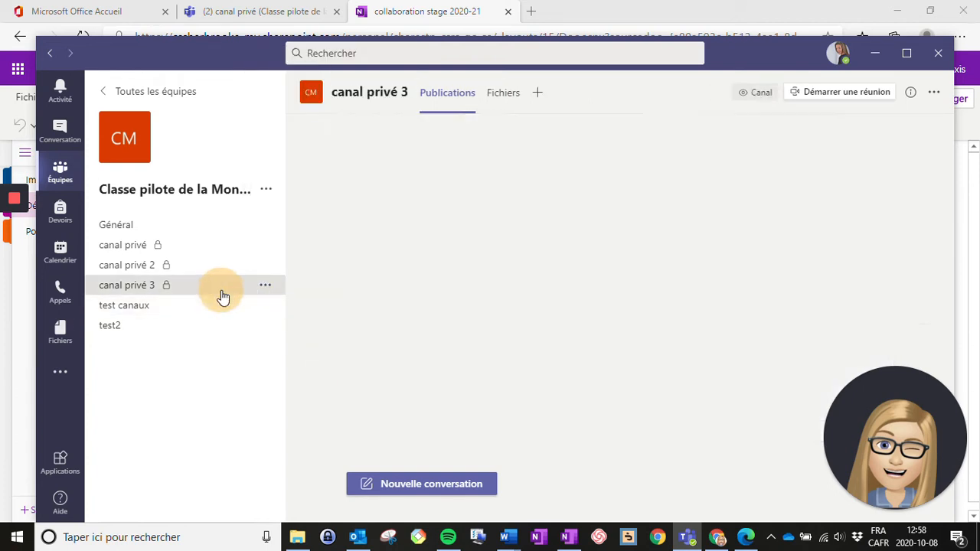
pyautogui.click(265, 292)
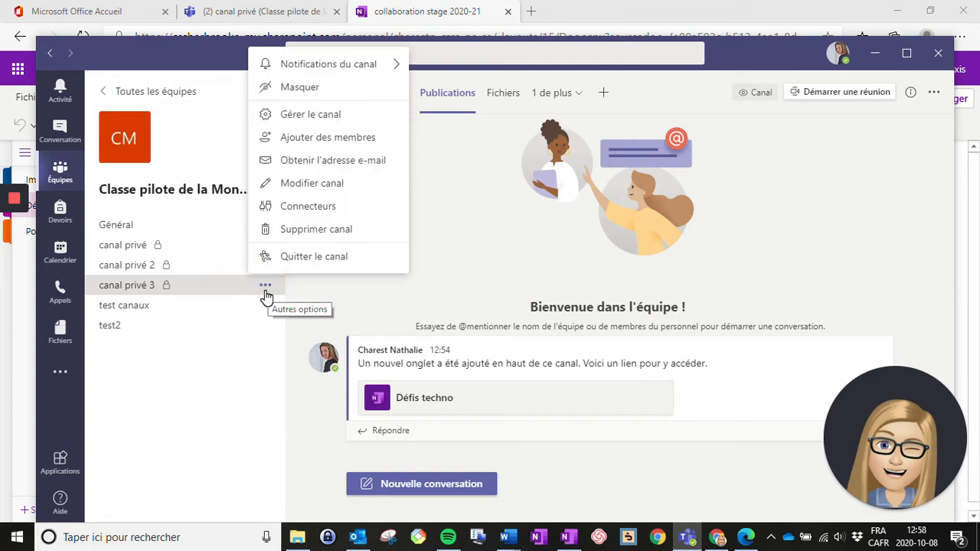
pyautogui.click(331, 115)
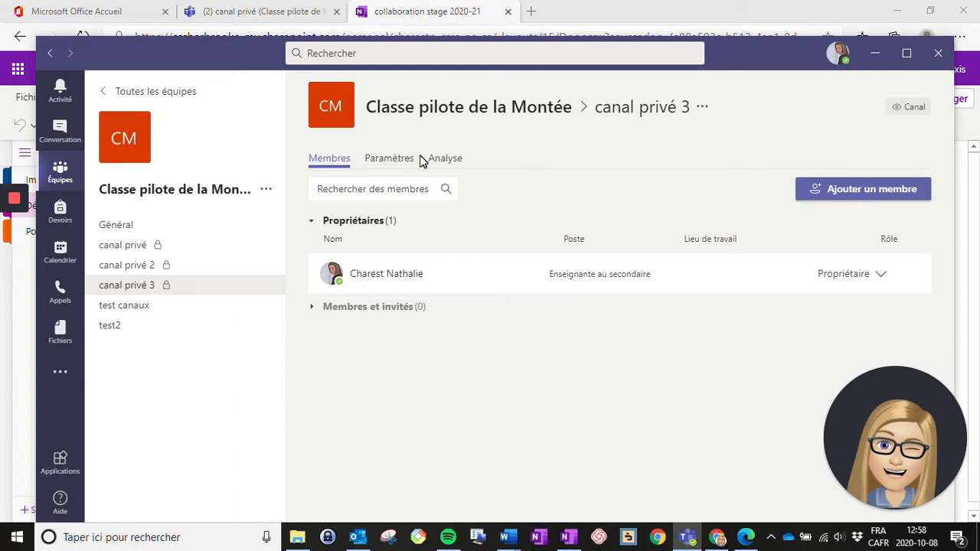
pyautogui.click(150, 289)
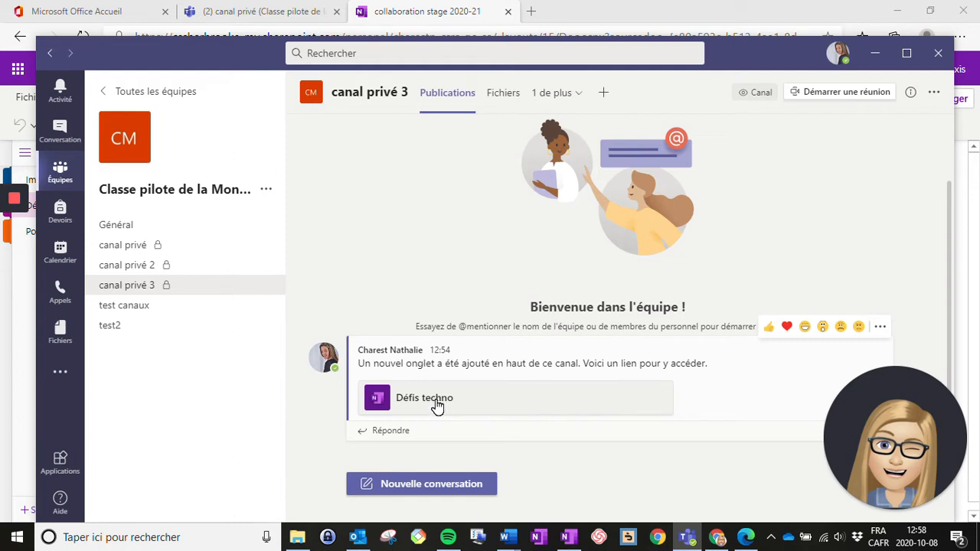
# Switch to the collaboration stage 2020-21 notebook in the browser and review its Portfolio, Important and Défis techno sections
pyautogui.click(747, 538)
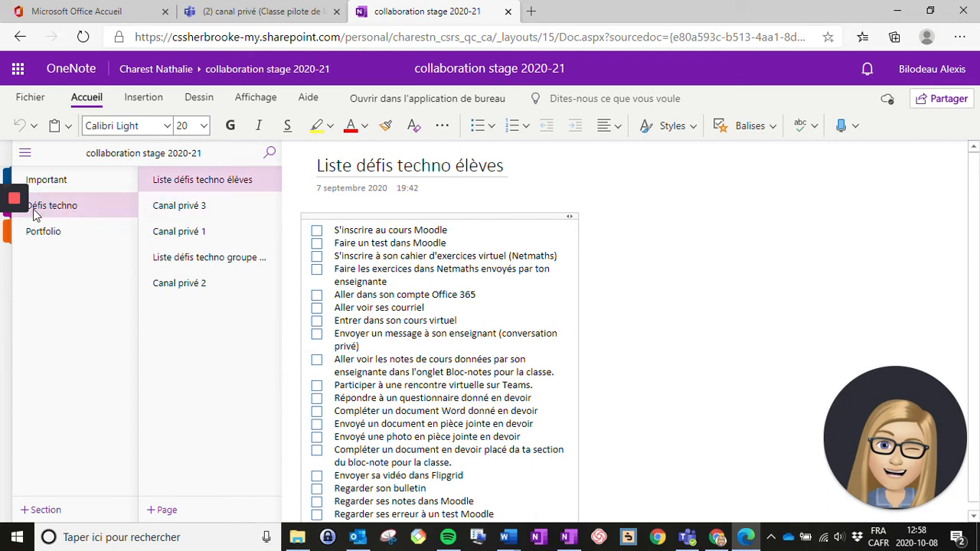
pyautogui.moveTo(21, 214)
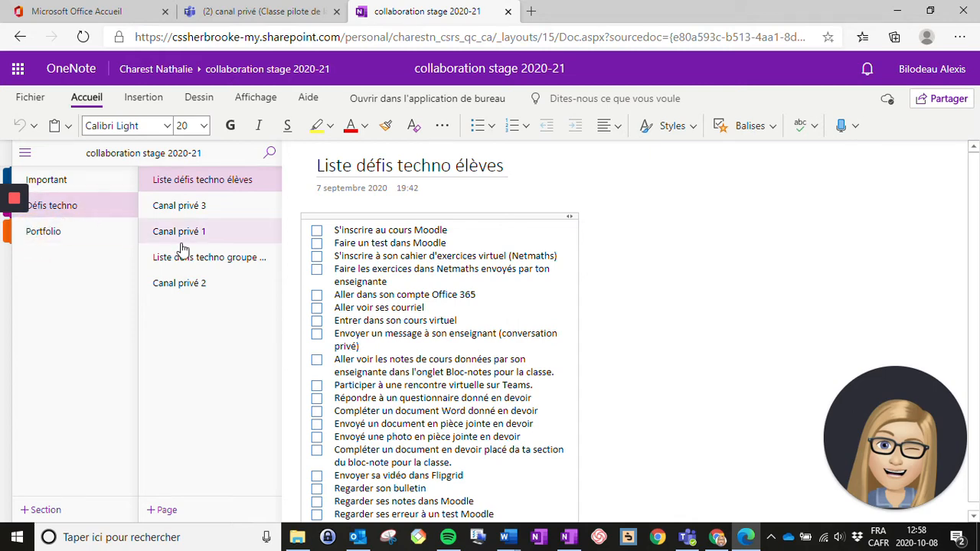
pyautogui.click(59, 233)
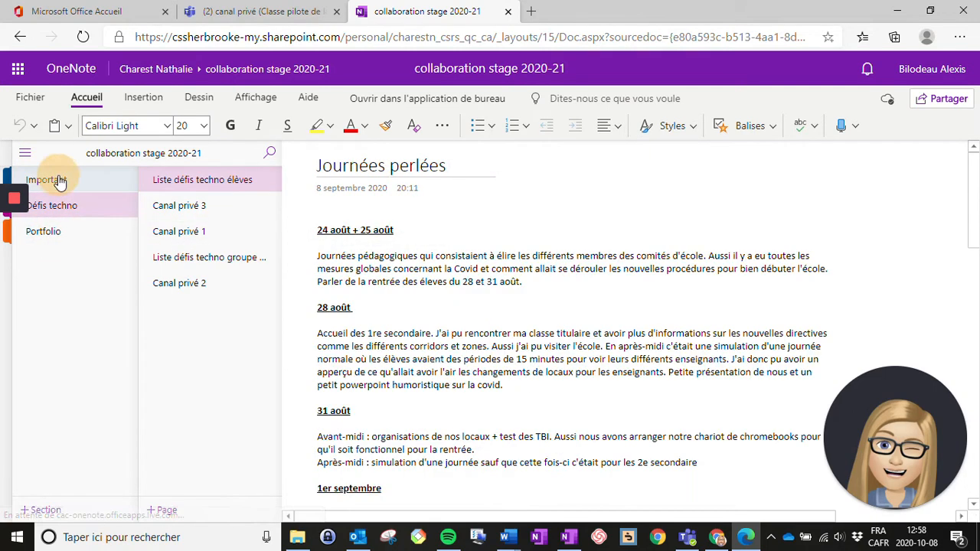
pyautogui.click(57, 181)
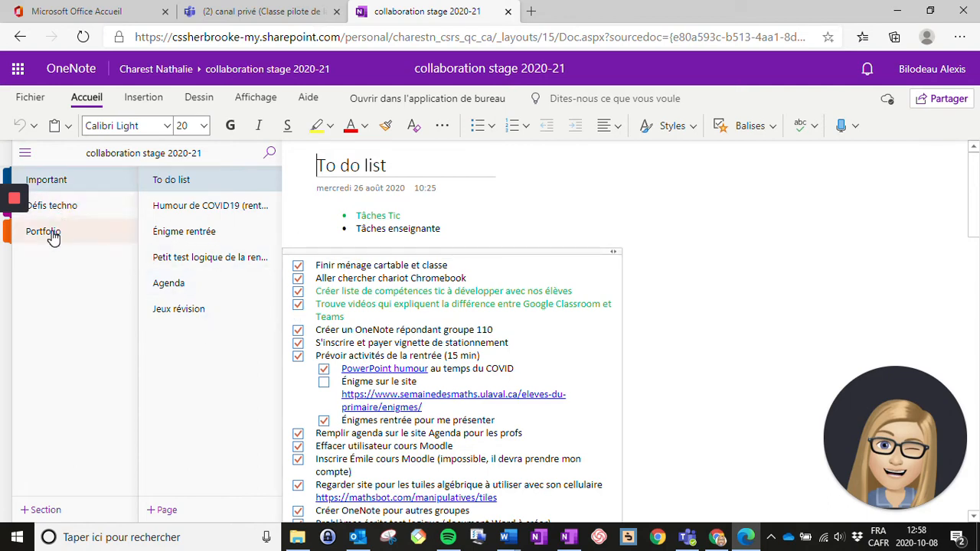
pyautogui.click(64, 215)
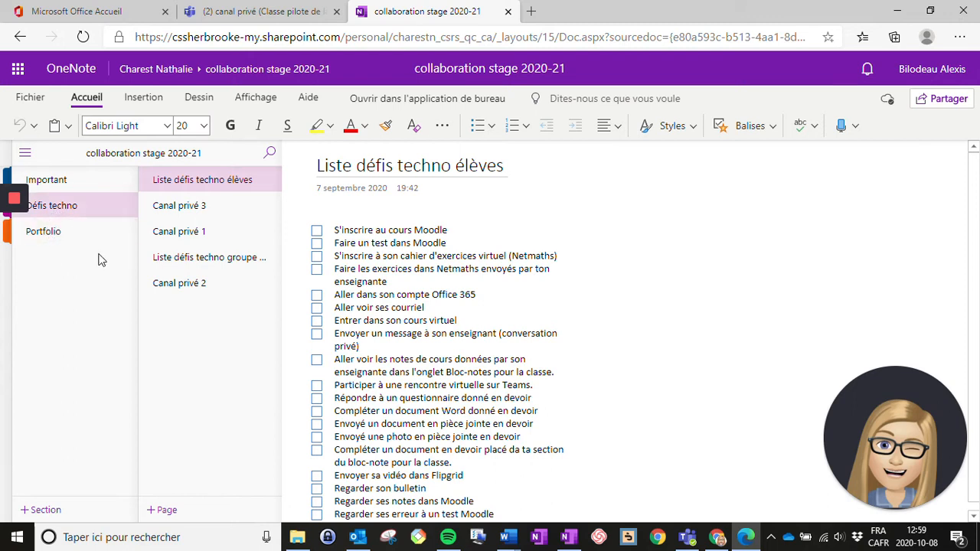
# Switch to Teams and create a private channel named "test privé 4" in the Classe pilote de la Montée team
pyautogui.click(689, 537)
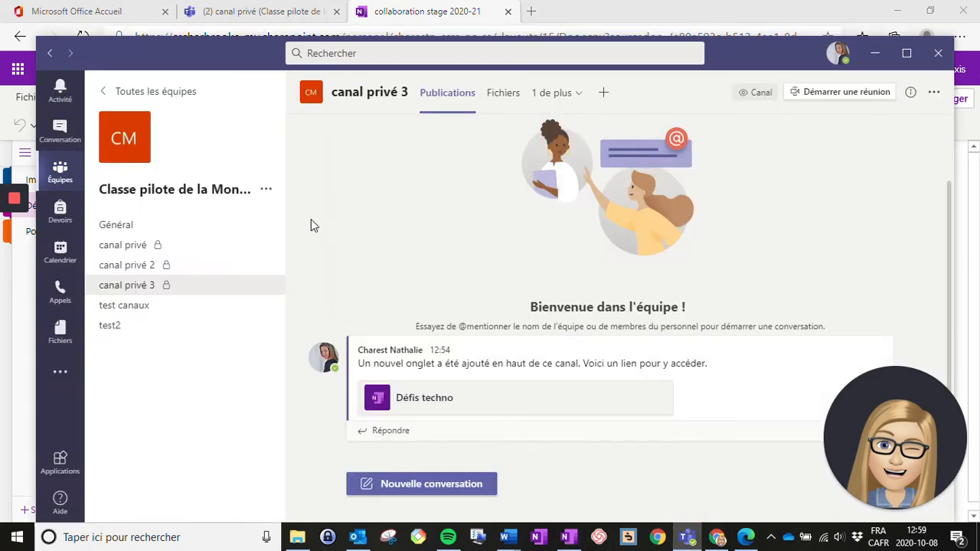
pyautogui.click(267, 193)
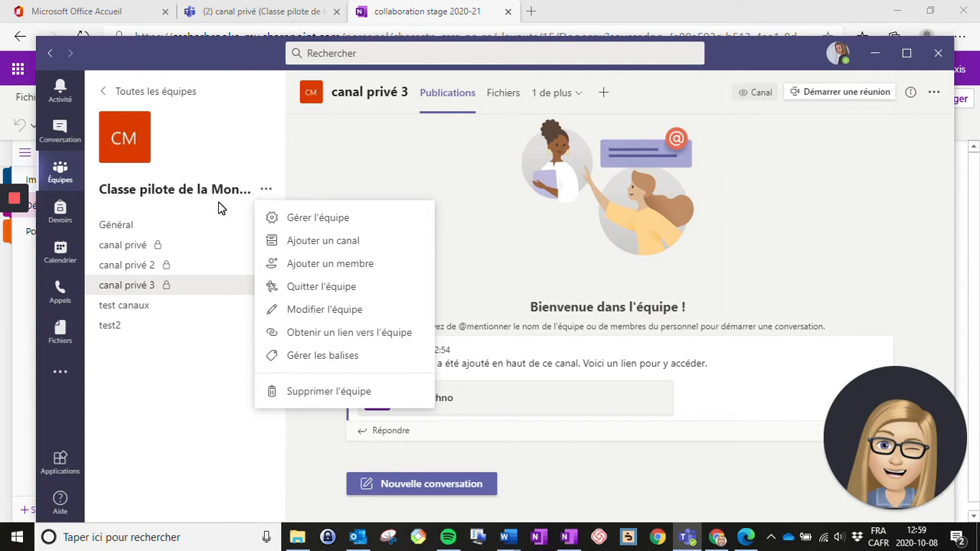
pyautogui.click(262, 193)
pyautogui.click(267, 192)
pyautogui.click(299, 241)
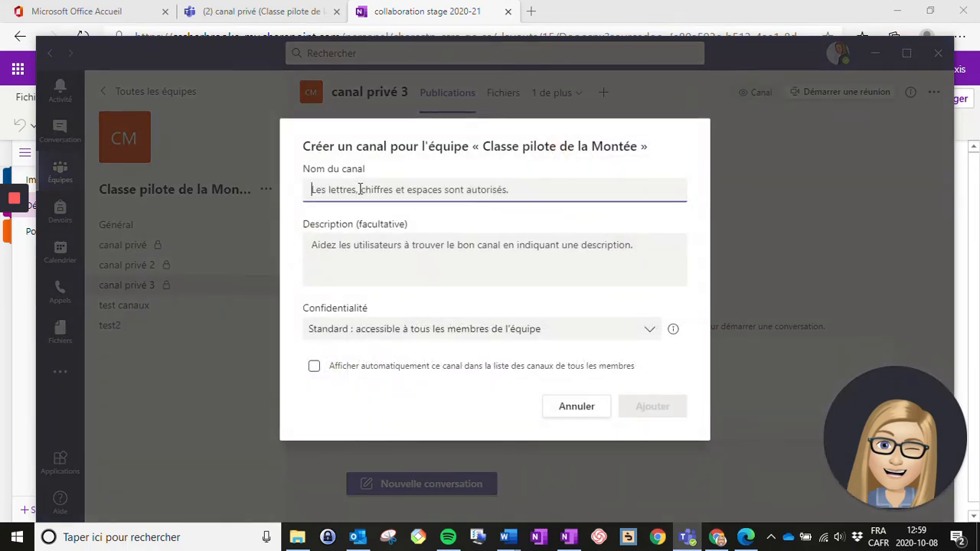
pyautogui.write('test pri')
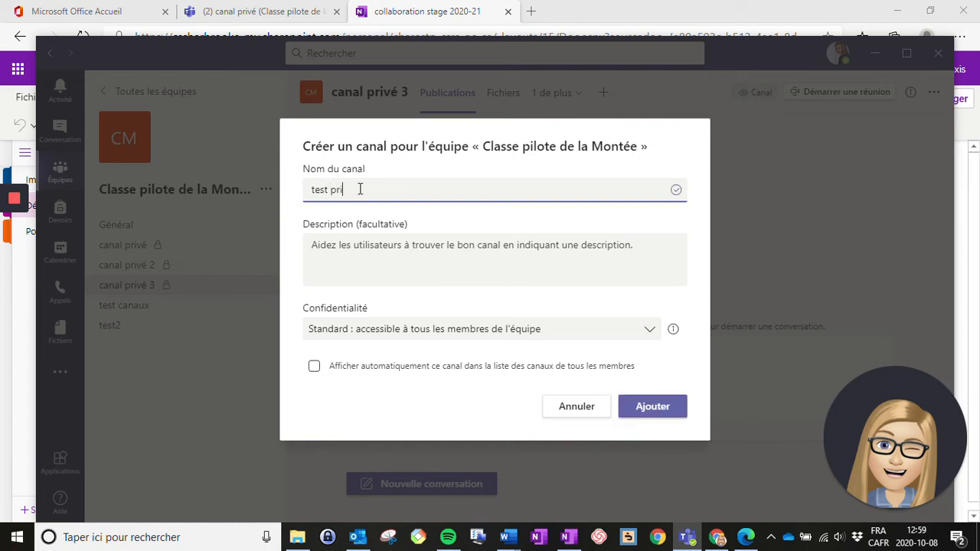
pyautogui.write('vé 4')
pyautogui.click(433, 330)
pyautogui.click(387, 404)
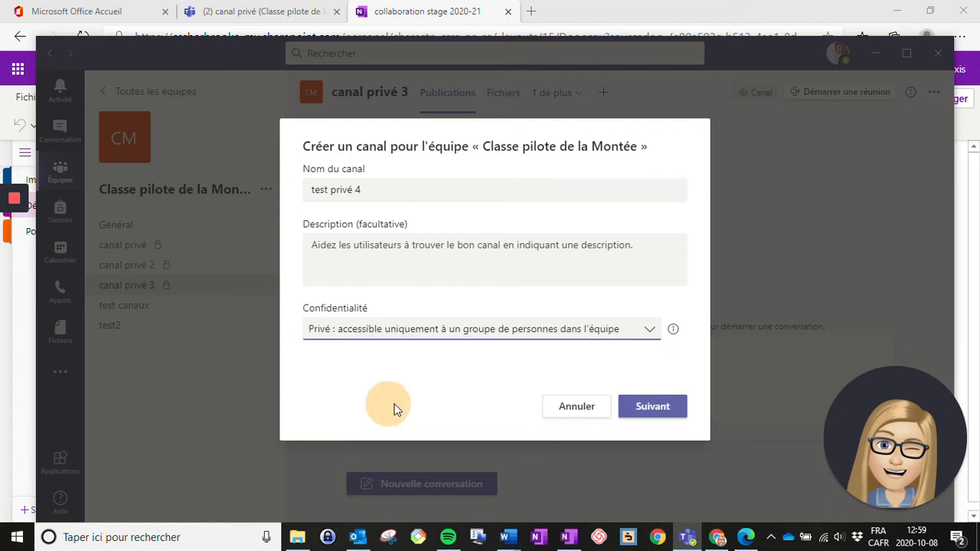
pyautogui.click(640, 405)
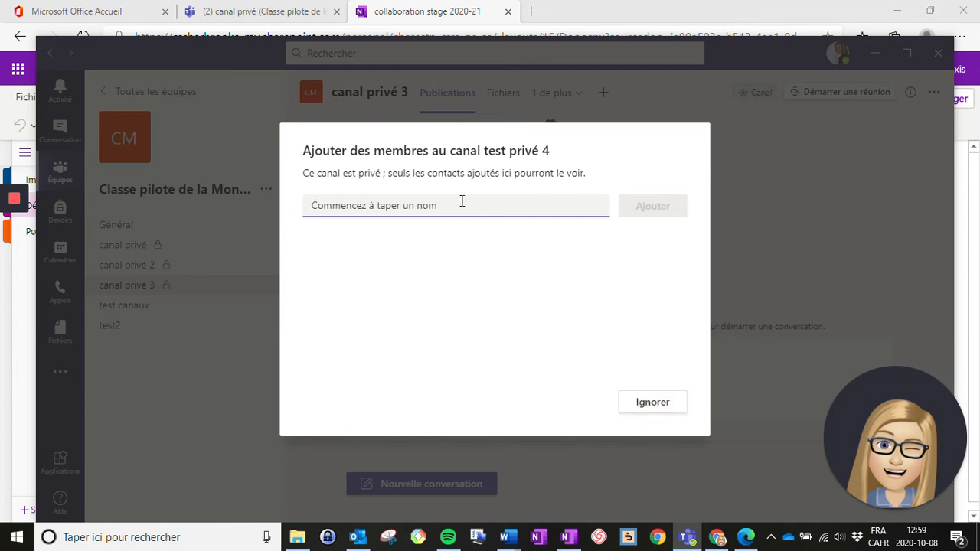
# Add the secondary student as a member of the test privé 4 channel and finish the channel setup
pyautogui.write('alexis')
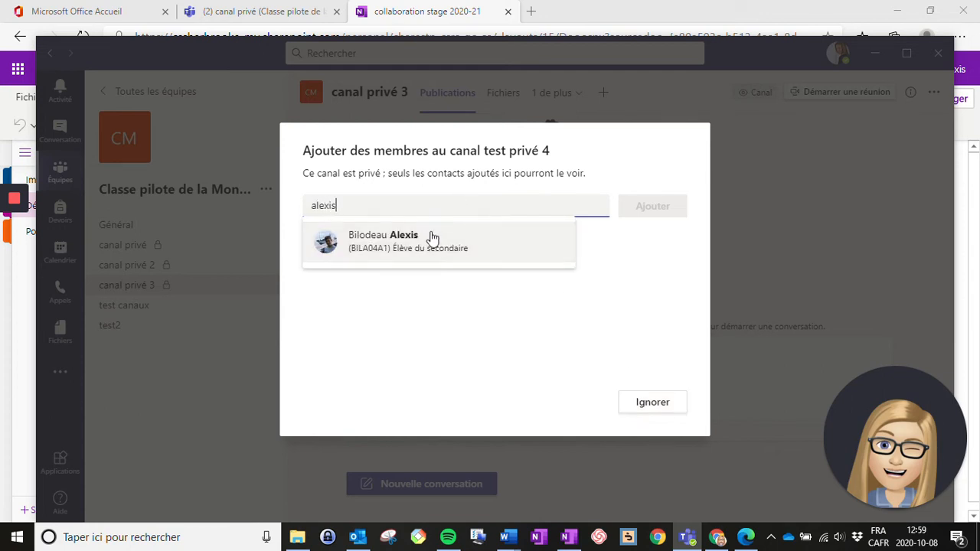
pyautogui.click(439, 243)
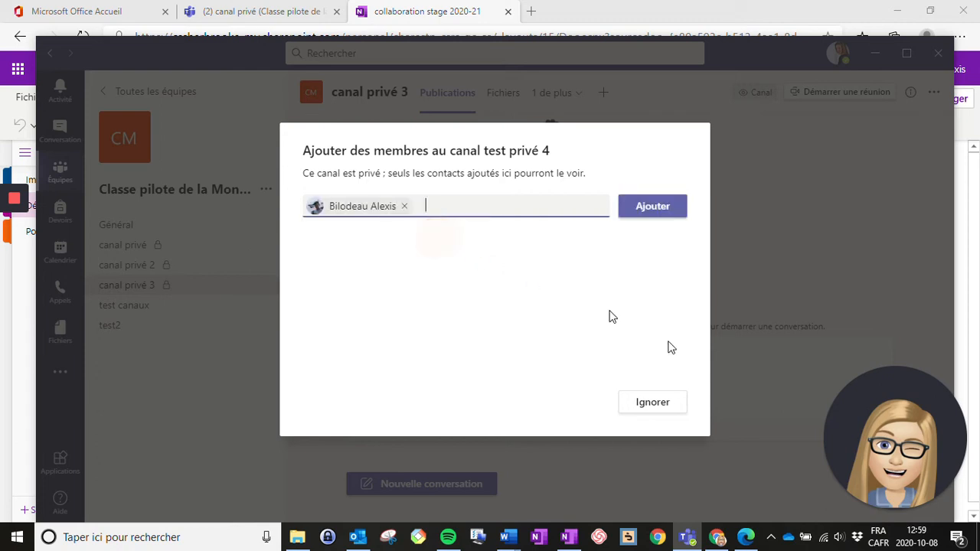
pyautogui.click(670, 206)
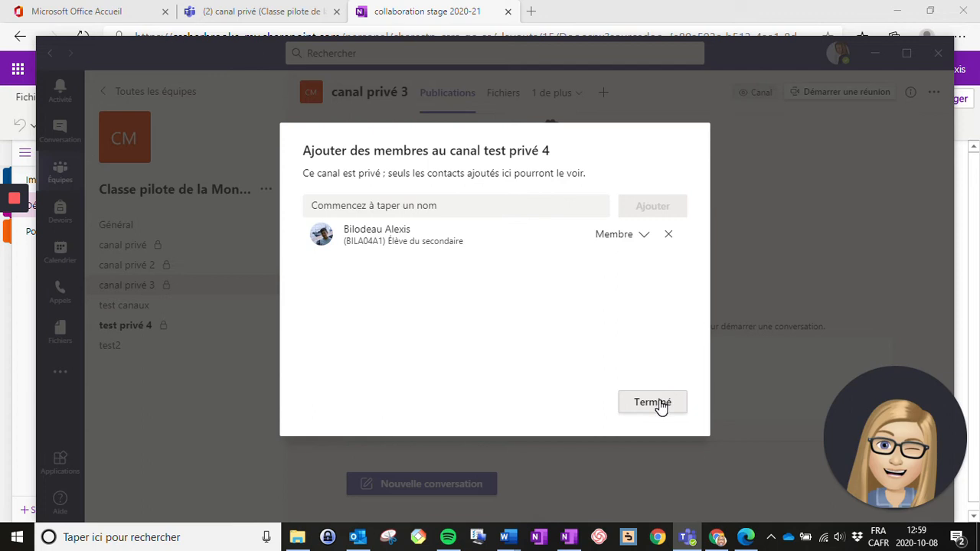
pyautogui.click(652, 402)
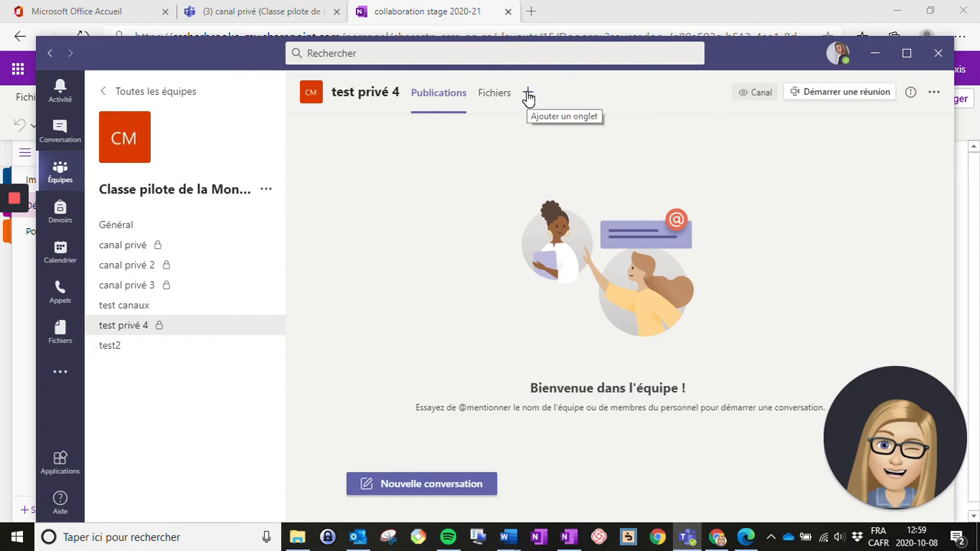
# Add a OneNote tab to the test privé 4 channel with a new notebook named "test privé 4"
pyautogui.click(527, 93)
pyautogui.click(297, 198)
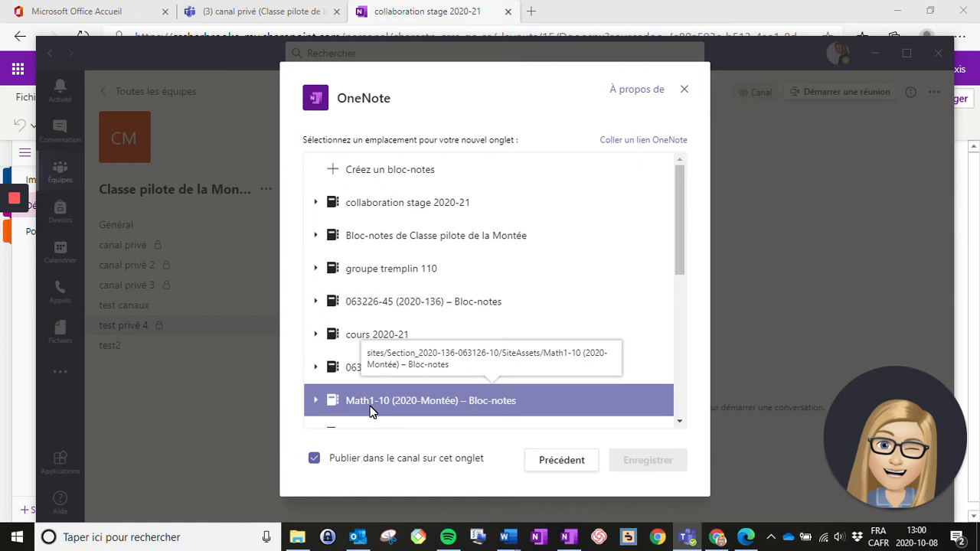
pyautogui.click(391, 173)
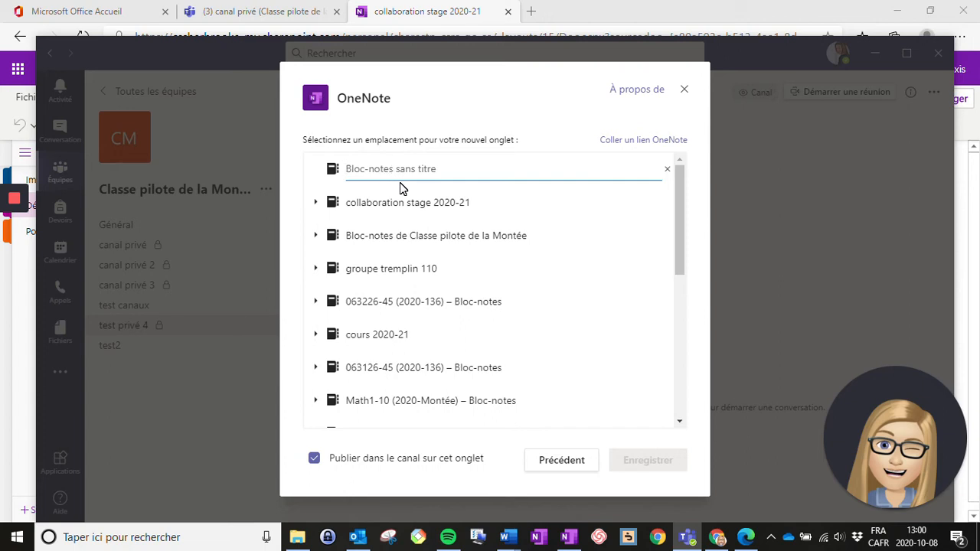
pyautogui.write('test p')
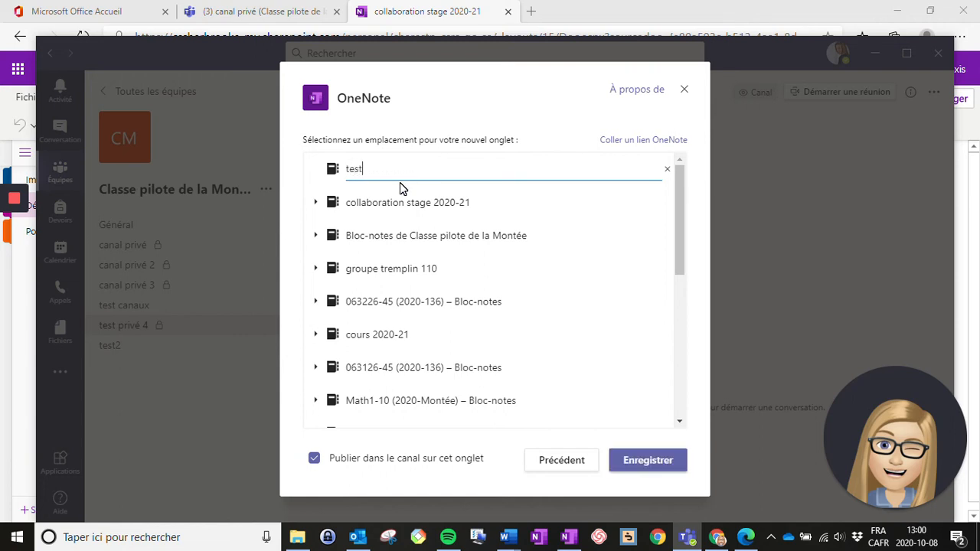
pyautogui.write('rivé 4')
pyautogui.click(677, 459)
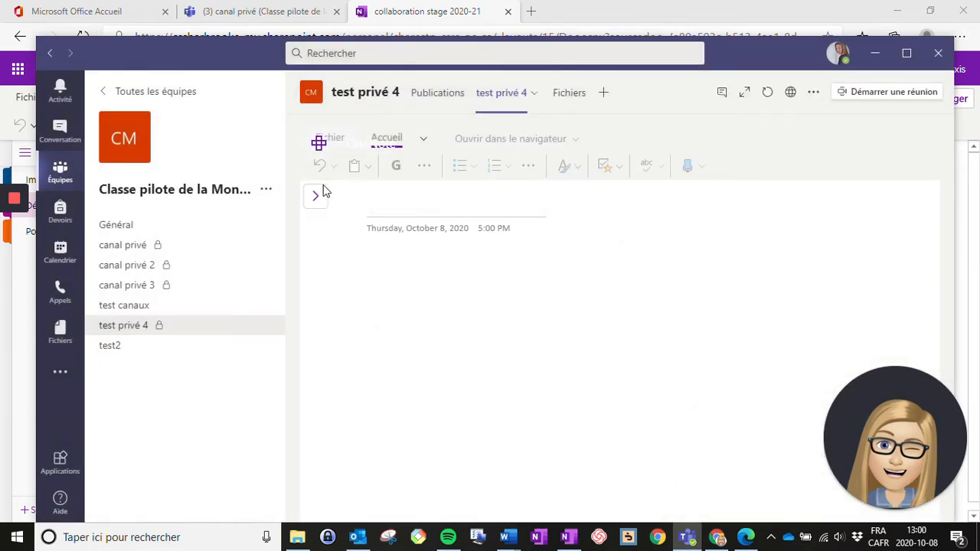
# Show the new notebook's page list and return to the body of its untitled page
pyautogui.click(316, 199)
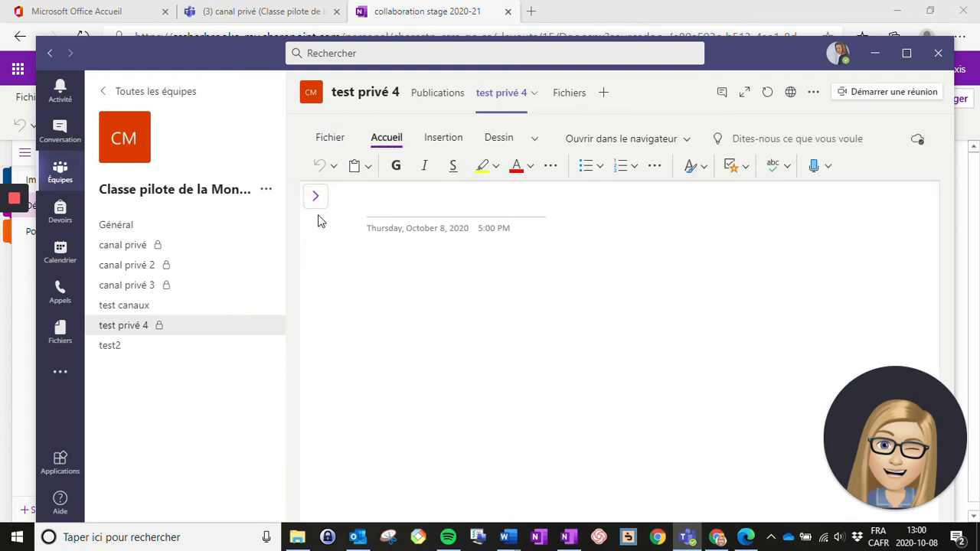
pyautogui.click(318, 201)
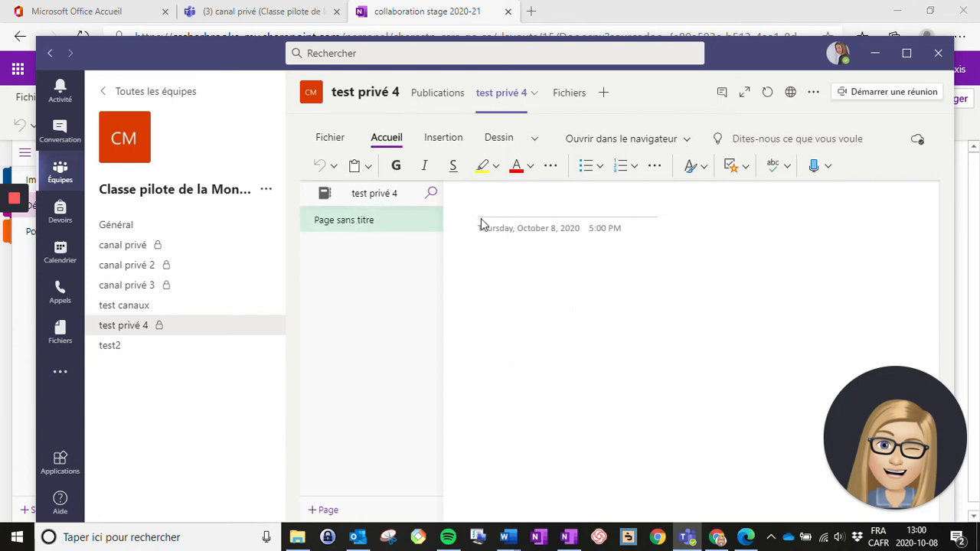
pyautogui.click(508, 299)
pyautogui.click(401, 262)
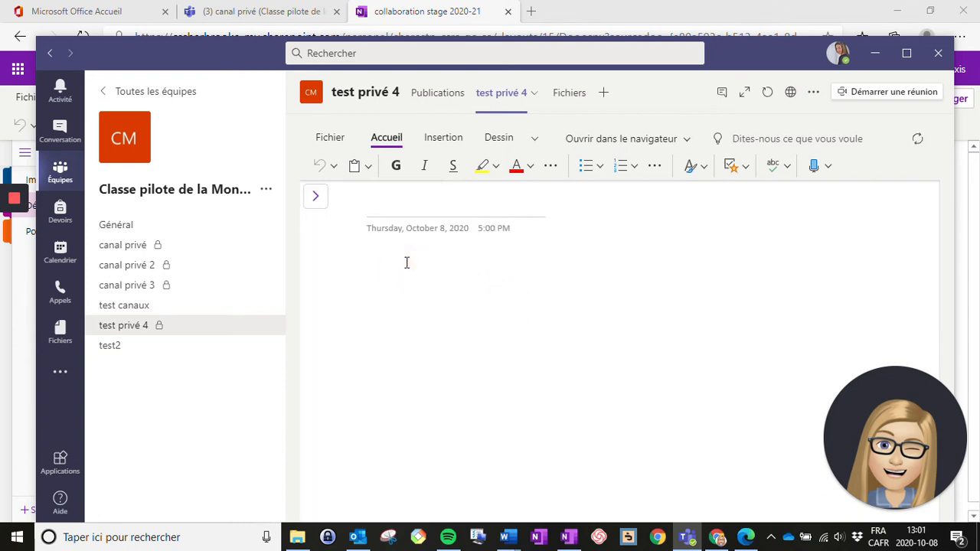
# Write a short French greeting to the student, asking how they are, in the body of the untitled notebook page
pyautogui.write('Allô Alexis, comment vas-tu?')
# Switch to the student's Teams session in Edge and view the Canal privé 2, Liste défis techno groupe and Canal privé 1 notebook pages
pyautogui.click(746, 539)
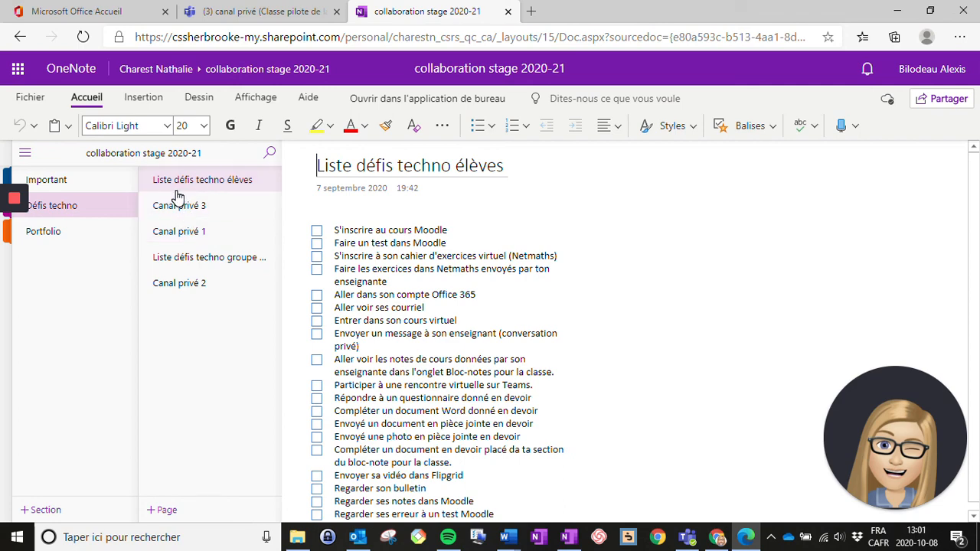
pyautogui.click(268, 12)
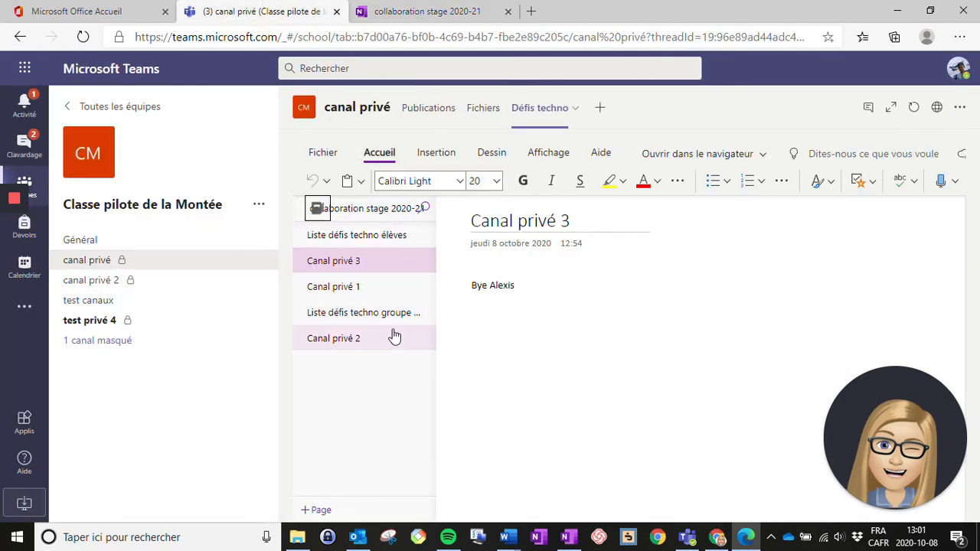
pyautogui.click(376, 341)
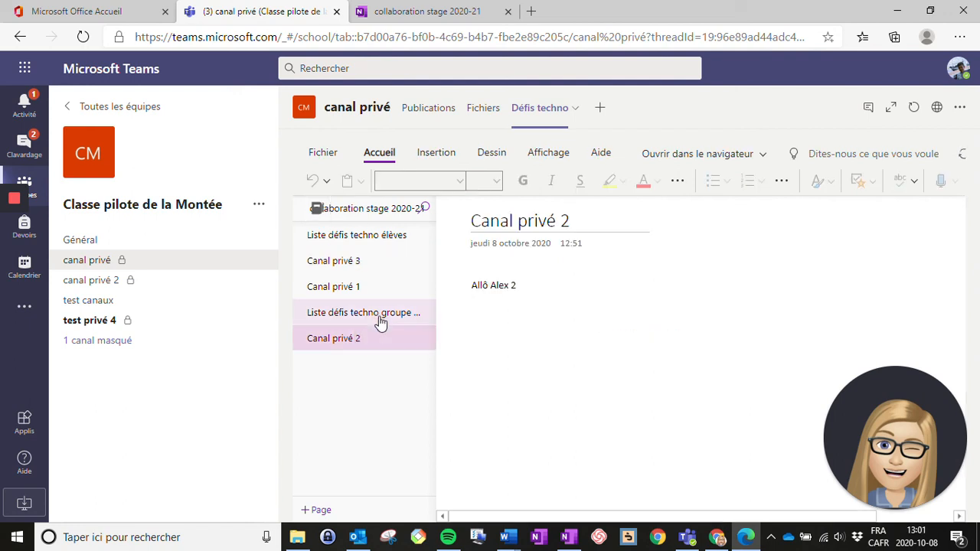
pyautogui.click(378, 316)
pyautogui.click(354, 295)
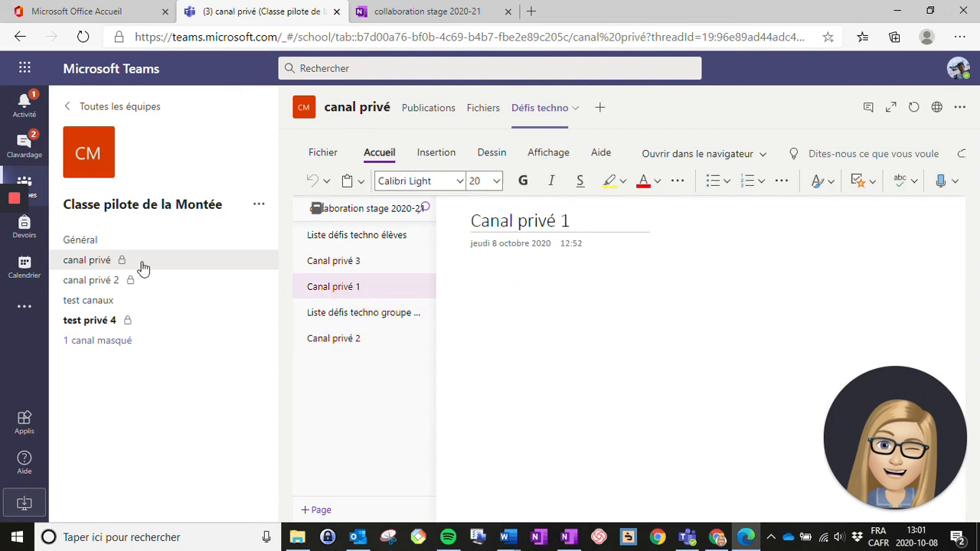
# Open the test privé 4 channel in the student's session and display its shared OneNote notebook from the channel post
pyautogui.click(99, 323)
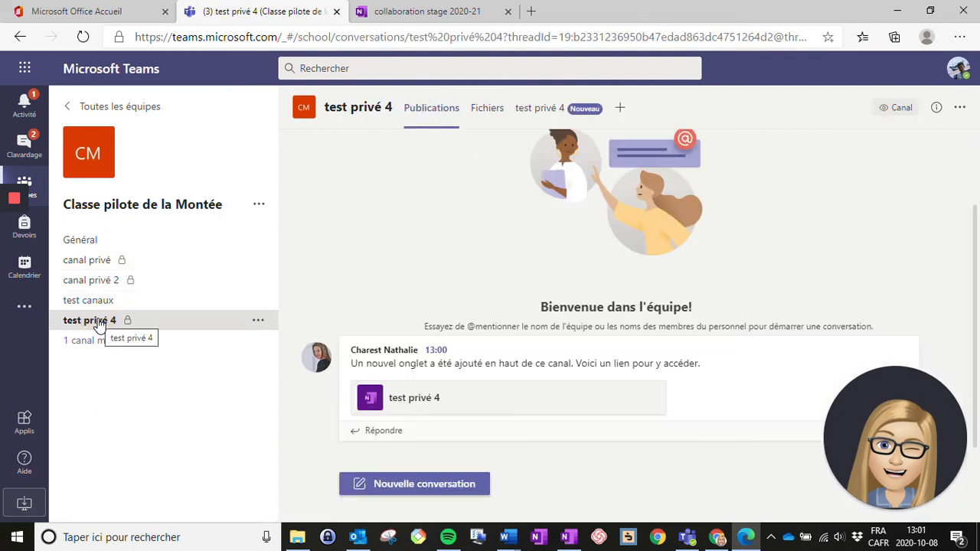
pyautogui.click(400, 393)
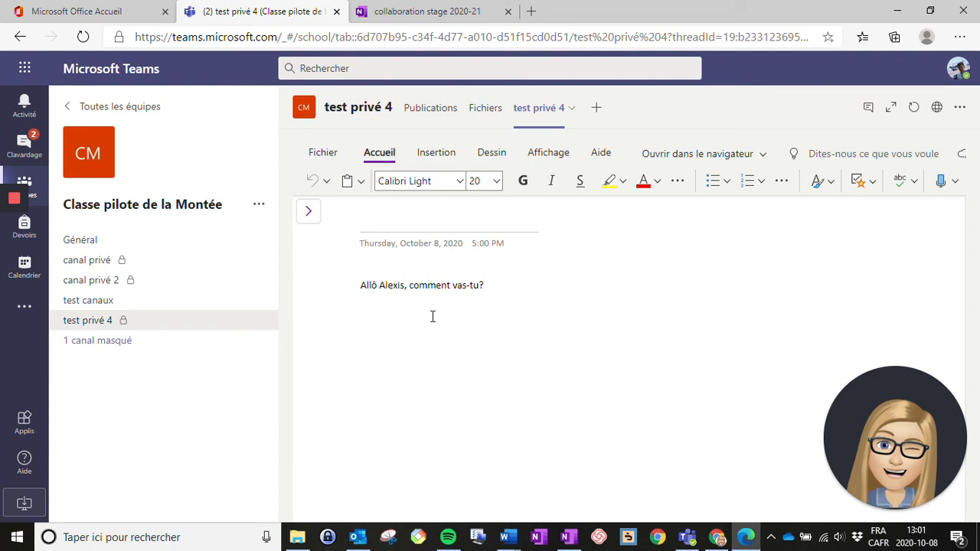
pyautogui.moveTo(12, 206)
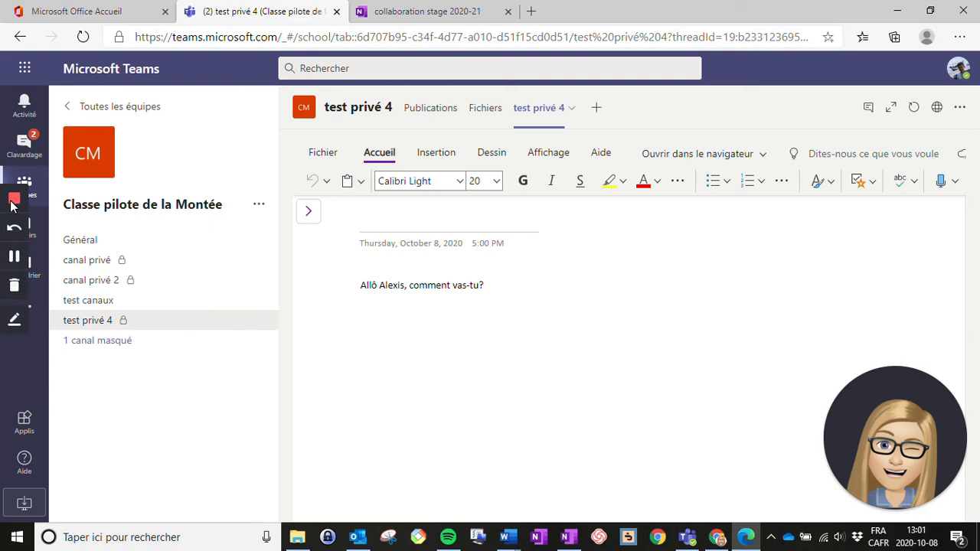